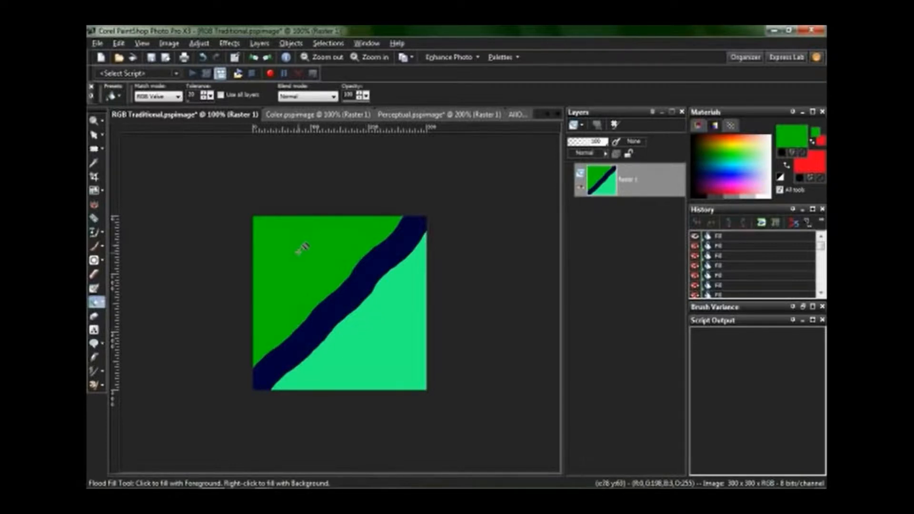
# Try flood-filling the mint-green area above the dark diagonal stripe with dark green, and undo the fill
pyautogui.click(301, 226)
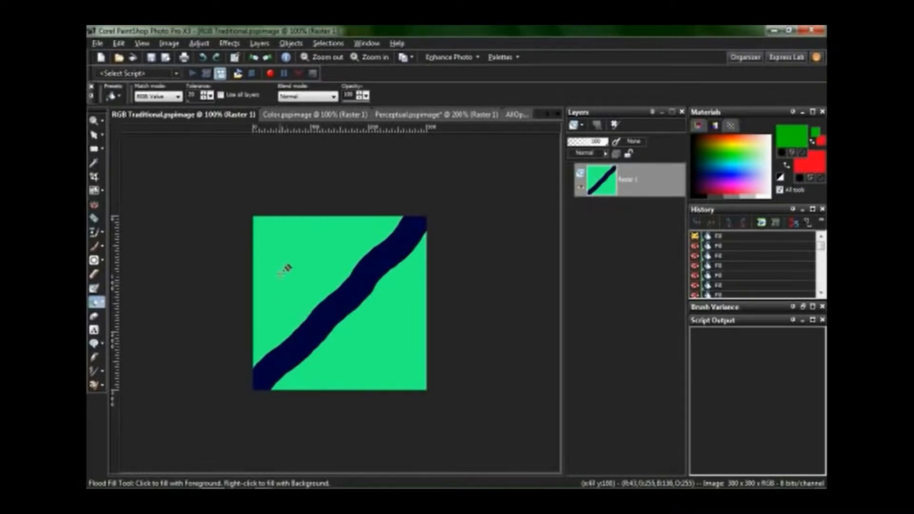
pyautogui.click(297, 245)
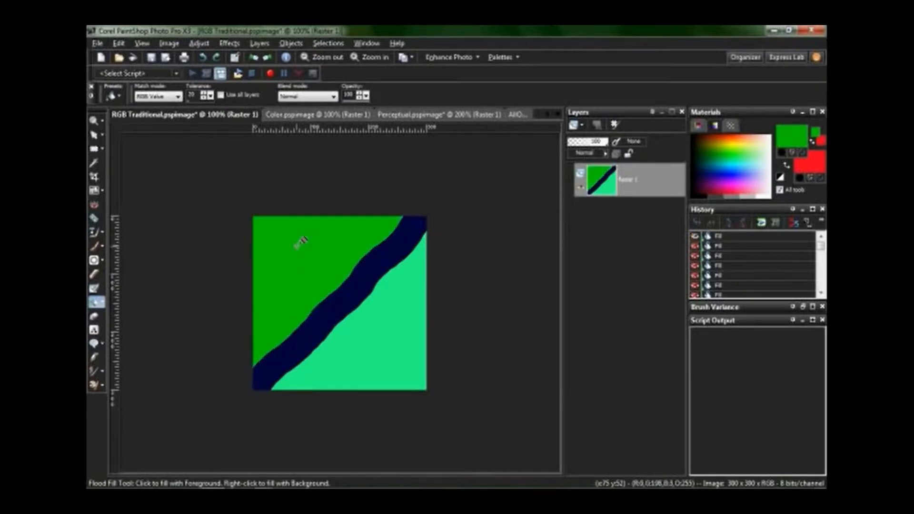
pyautogui.hotkey('ctrl', 'z')
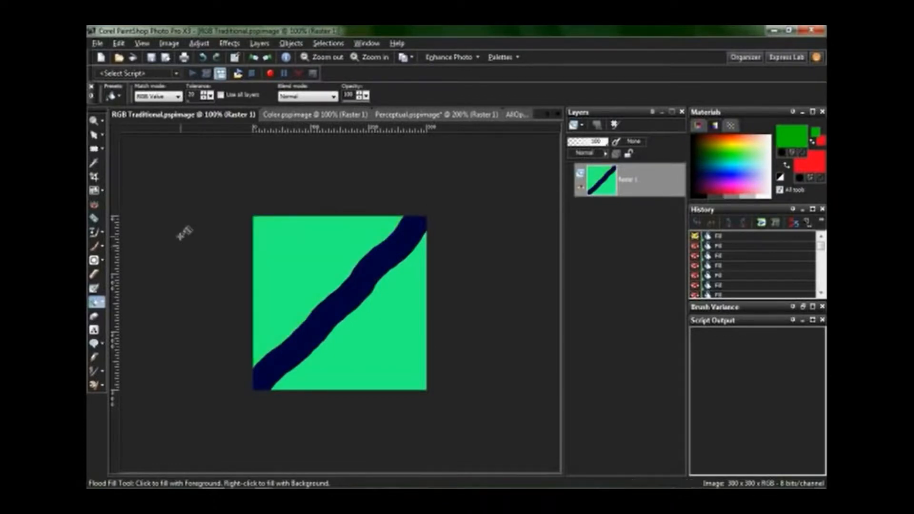
# Sample the mint green from the image and paint a thin line across the dark stripe with a smaller brush
pyautogui.click(95, 162)
pyautogui.click(286, 224)
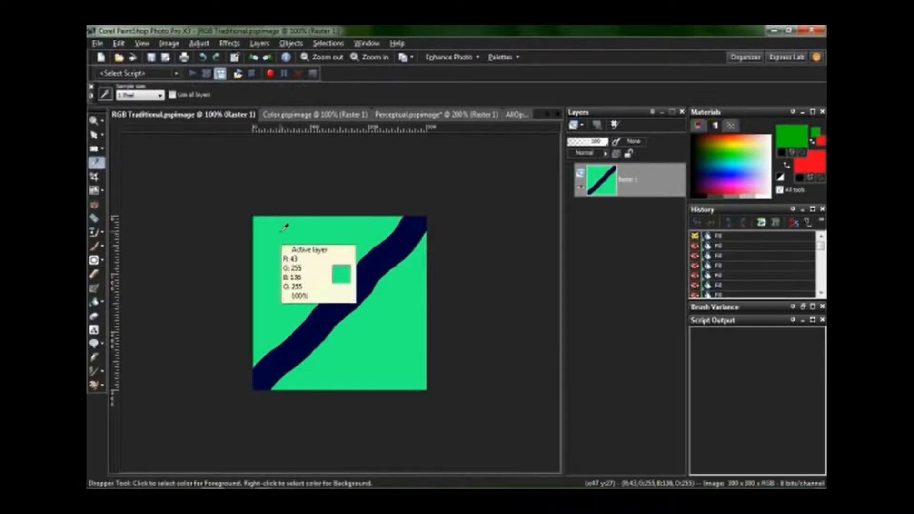
pyautogui.click(96, 246)
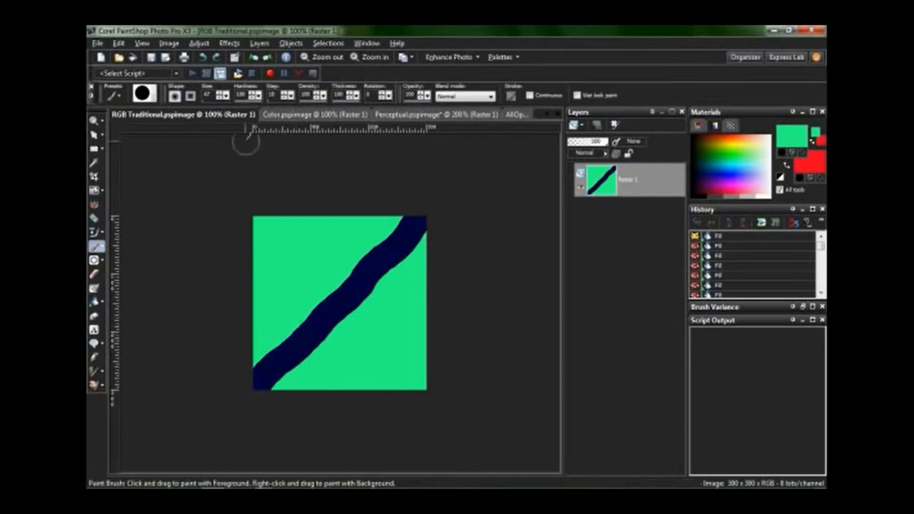
pyautogui.moveTo(222, 96); pyautogui.dragTo(228, 109)
pyautogui.moveTo(293, 316); pyautogui.dragTo(311, 356)
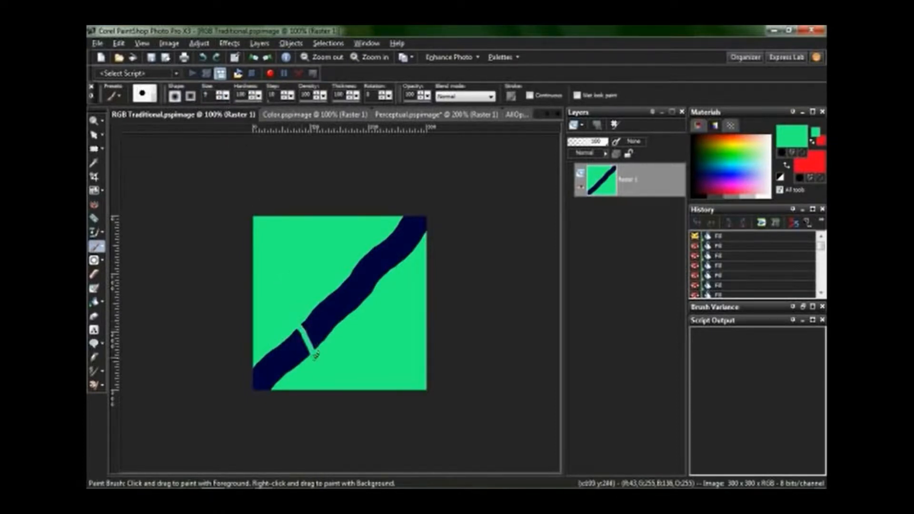
# Flood-fill the connected mint-green area with blue from the recent colors, and undo both the fill and the brush stroke
pyautogui.click(94, 301)
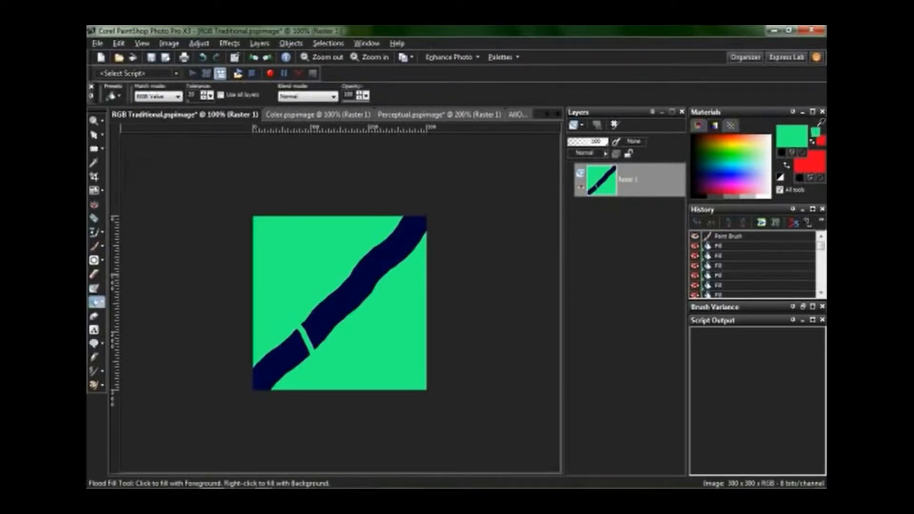
pyautogui.click(814, 131)
pyautogui.click(542, 379)
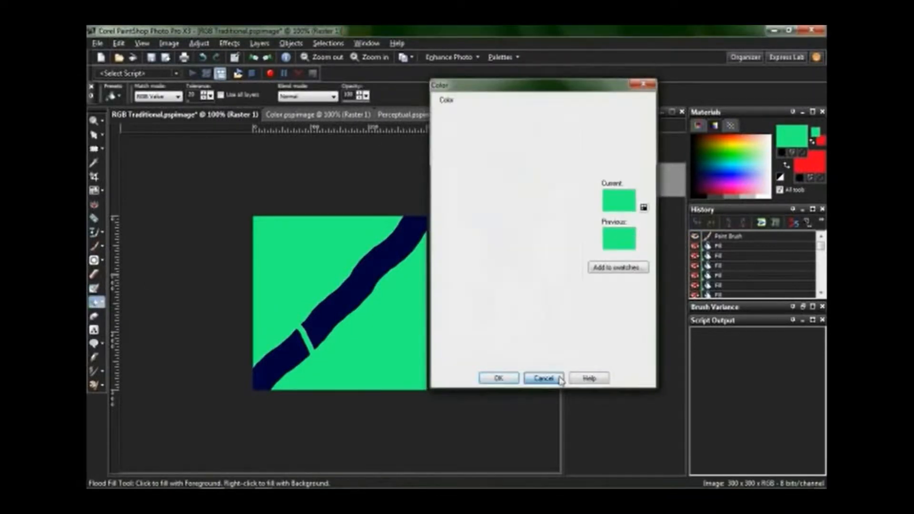
pyautogui.rightClick(817, 128)
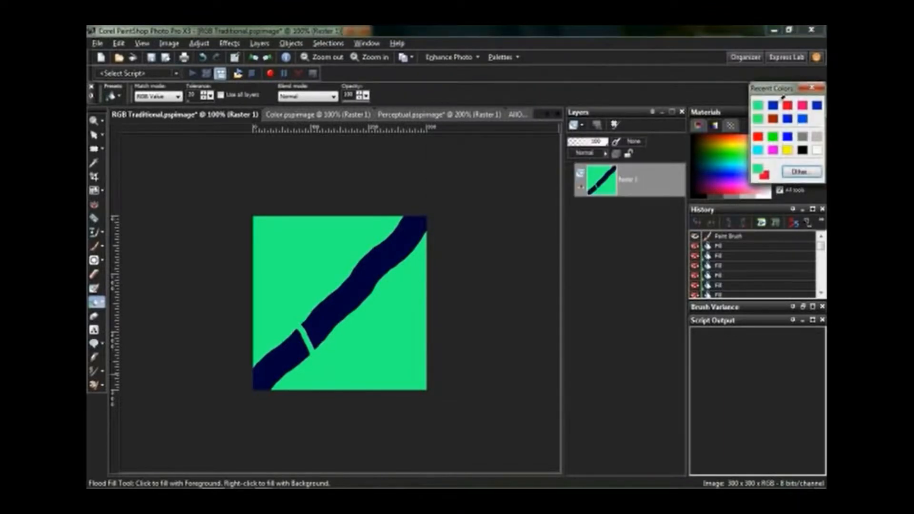
pyautogui.click(773, 103)
pyautogui.click(278, 277)
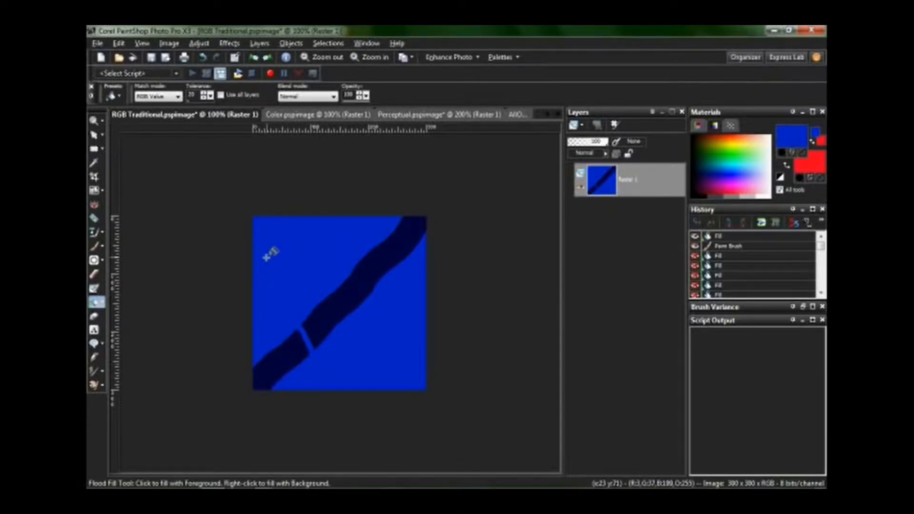
pyautogui.hotkey('ctrl', 'z')
pyautogui.hotkey('ctrl', 'z')
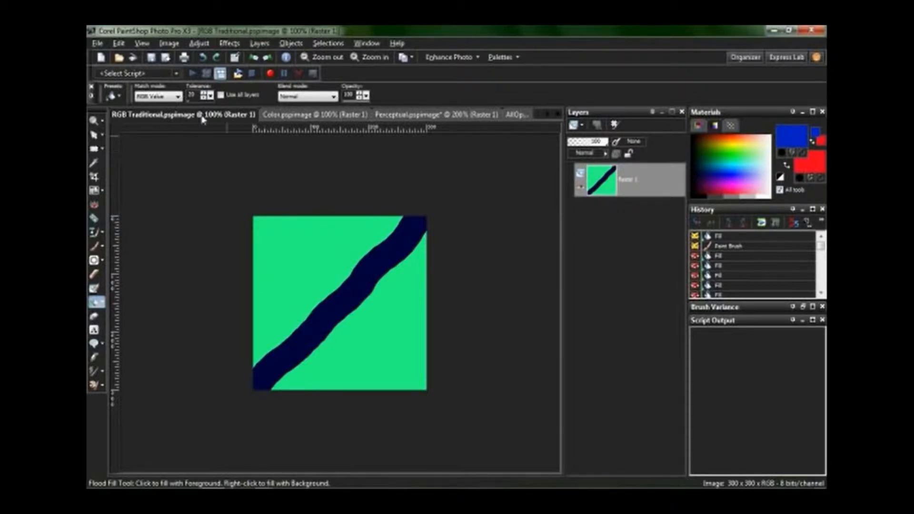
# In Color.pspimage, set the flood fill match mode to Color and fill the dark blue area with the swapped-in red
pyautogui.click(177, 96)
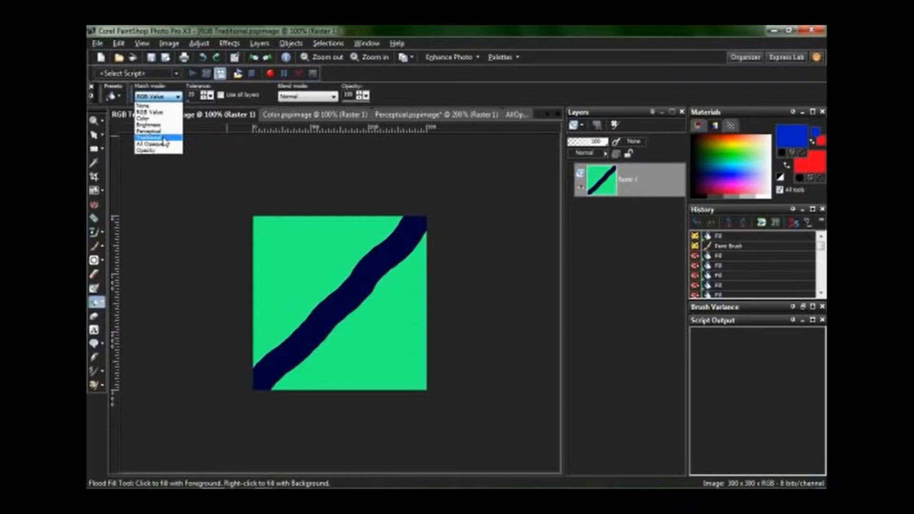
pyautogui.click(296, 115)
pyautogui.click(295, 115)
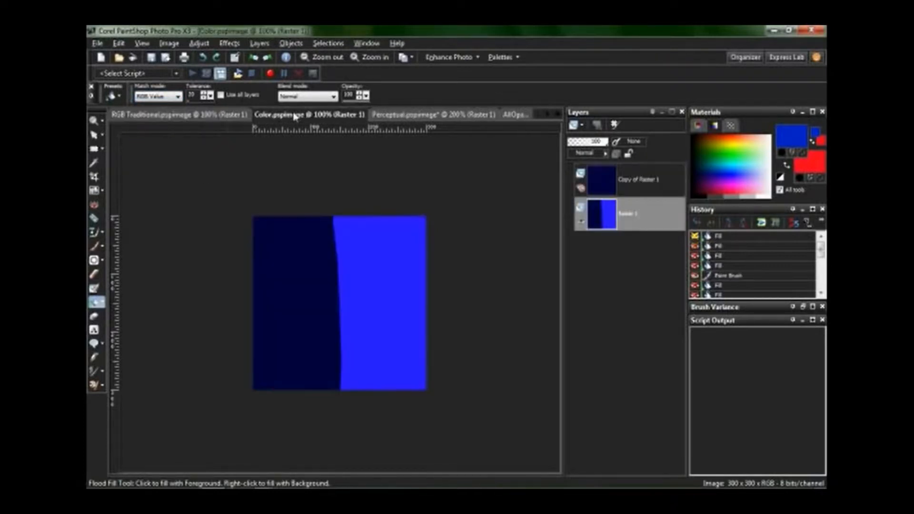
pyautogui.click(153, 96)
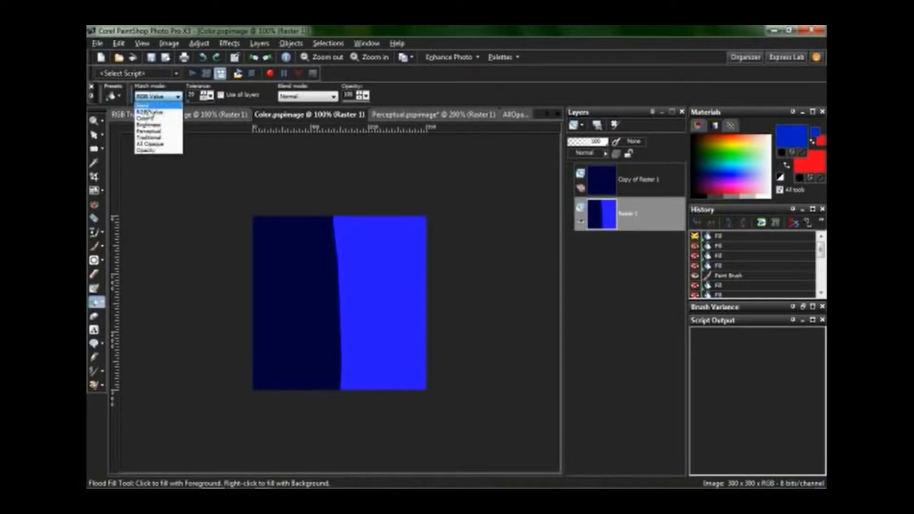
pyautogui.click(148, 119)
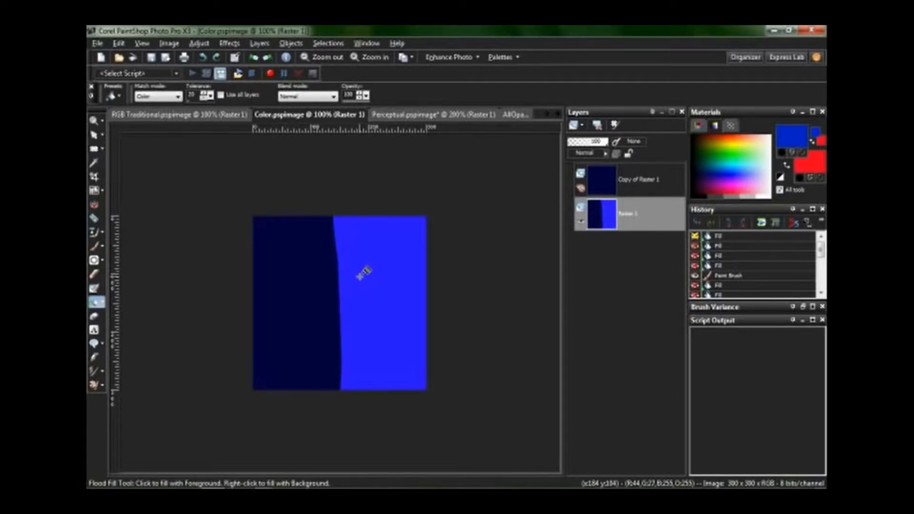
pyautogui.click(787, 165)
pyautogui.click(312, 321)
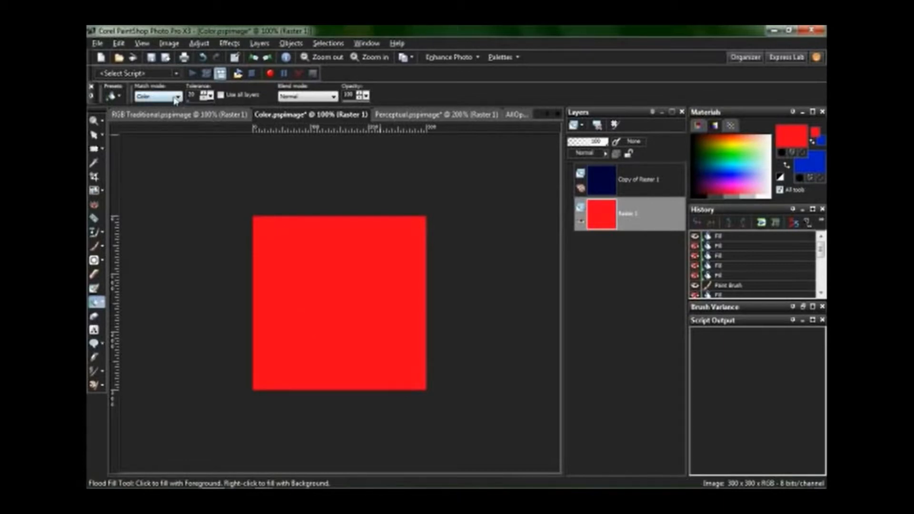
# In Perceptual.pspimage, flood-fill the two lighter green bands with red using the Color match mode
pyautogui.click(175, 97)
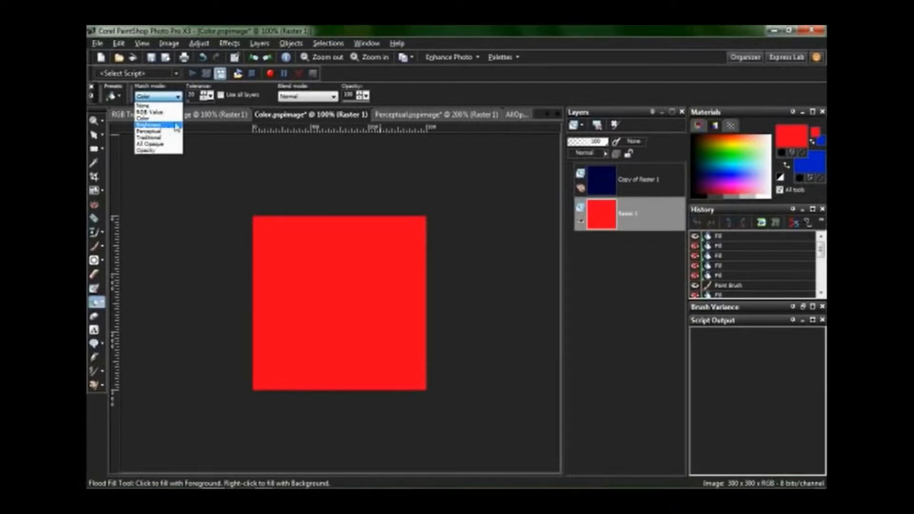
pyautogui.click(384, 124)
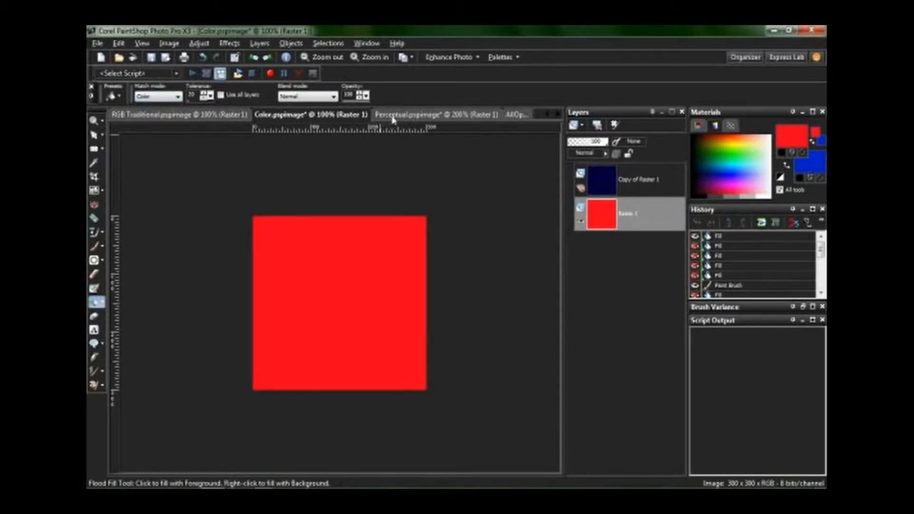
pyautogui.click(393, 116)
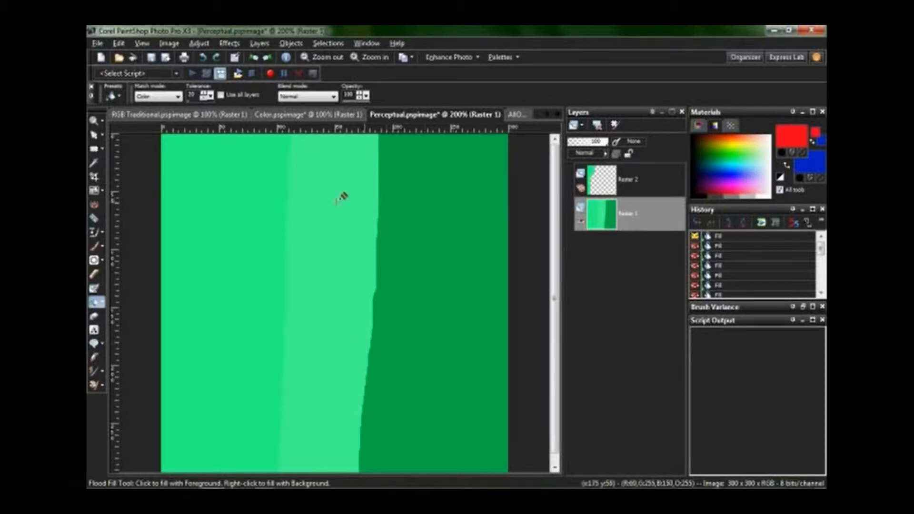
pyautogui.click(283, 209)
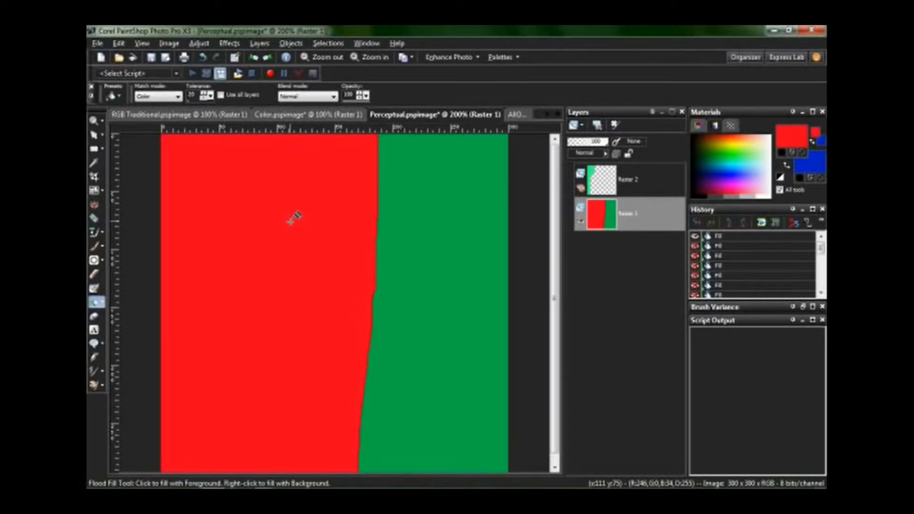
# In AllOpaque.pspimage, set the match mode to All Opaque and flood-fill the overlapping semi-transparent circles with red
pyautogui.click(516, 115)
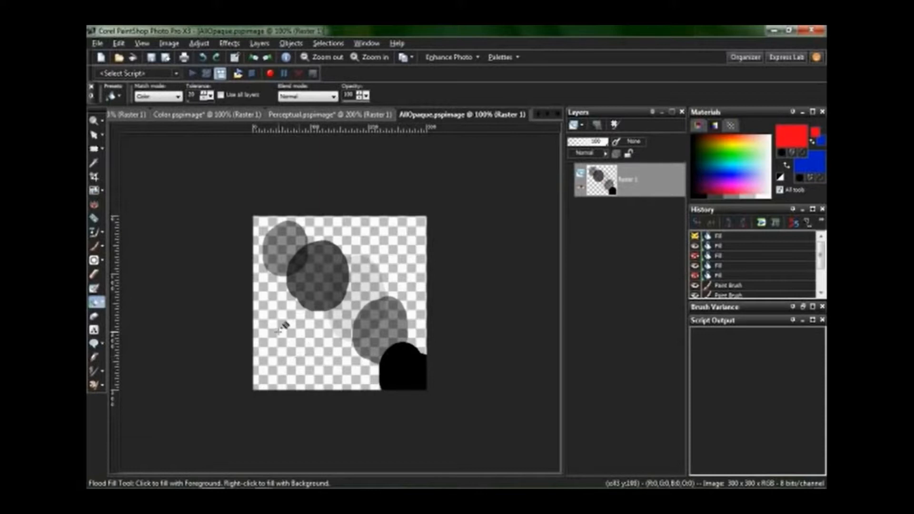
pyautogui.click(160, 97)
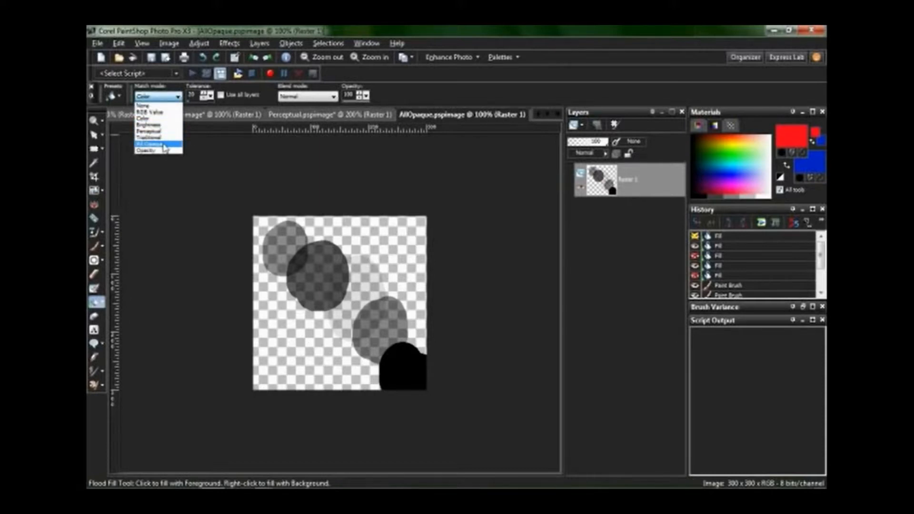
pyautogui.click(164, 145)
pyautogui.click(312, 366)
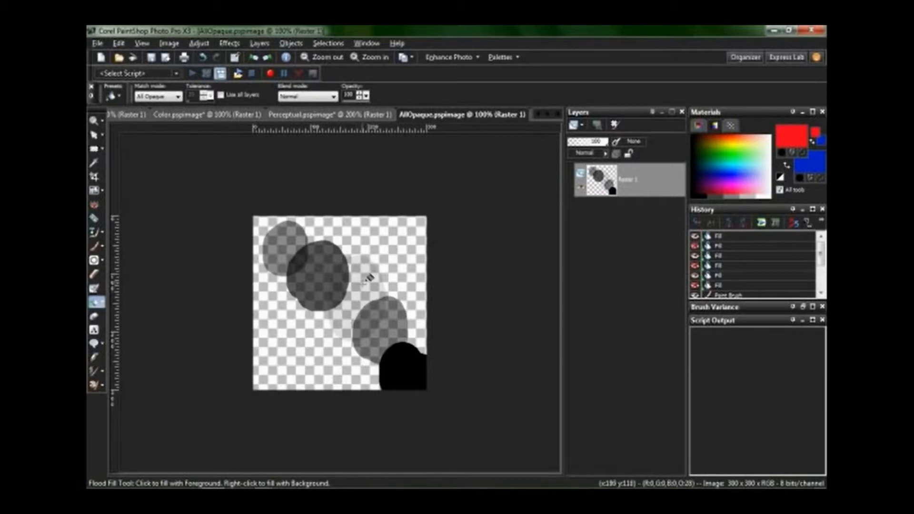
pyautogui.click(364, 282)
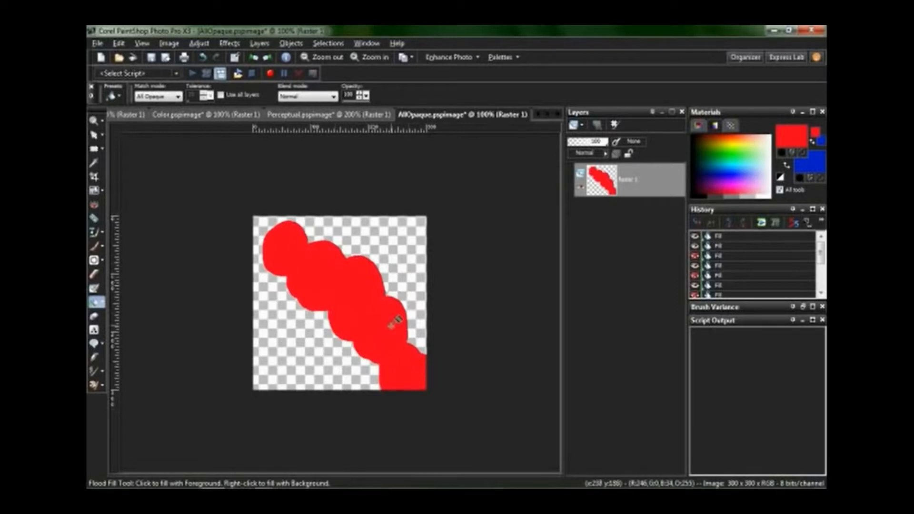
# Switch to the Opacity.pspimage document
pyautogui.click(548, 115)
pyautogui.click(547, 116)
pyautogui.click(547, 116)
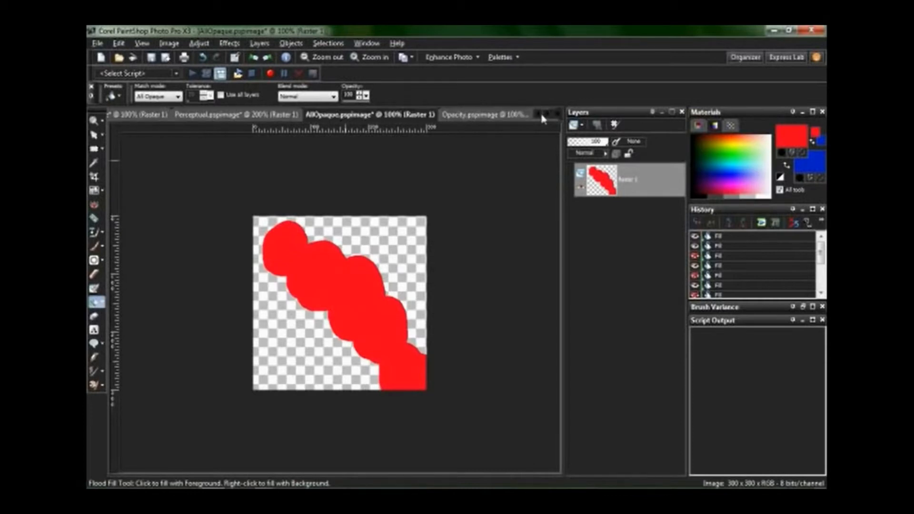
pyautogui.click(547, 116)
pyautogui.click(547, 115)
pyautogui.click(547, 115)
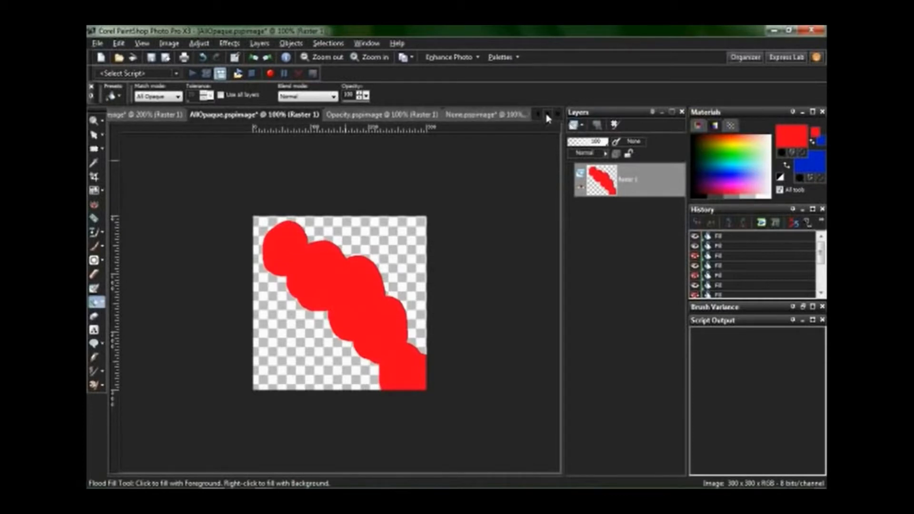
pyautogui.click(547, 116)
pyautogui.click(351, 115)
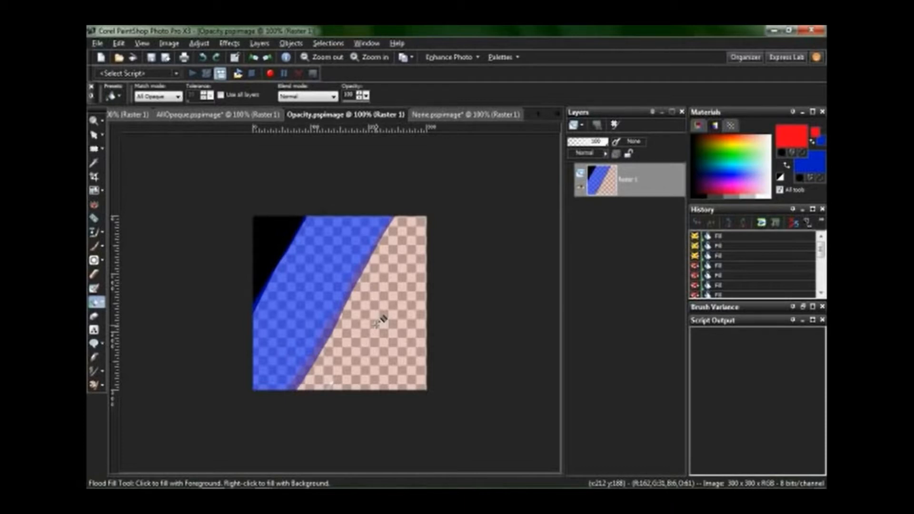
# Try flood-filling the translucent blue band with red in All Opaque match mode, and undo the fill
pyautogui.click(317, 282)
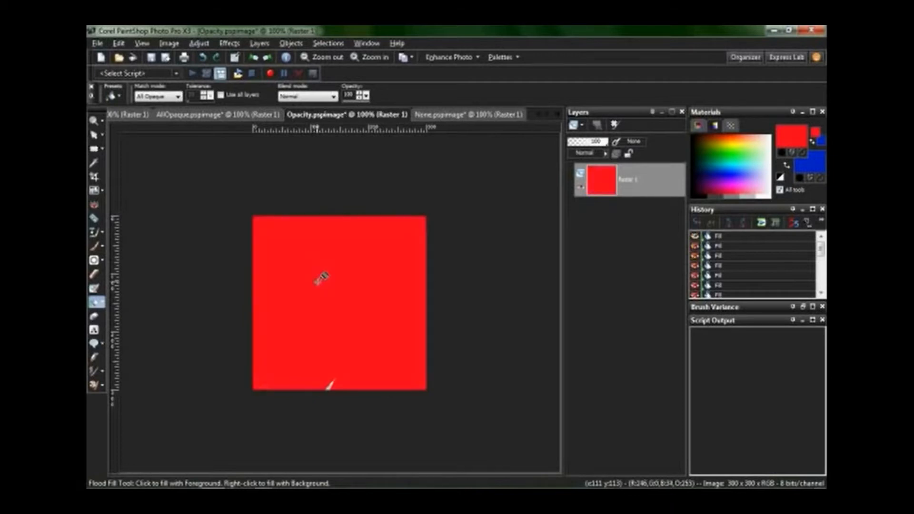
pyautogui.moveTo(317, 281)
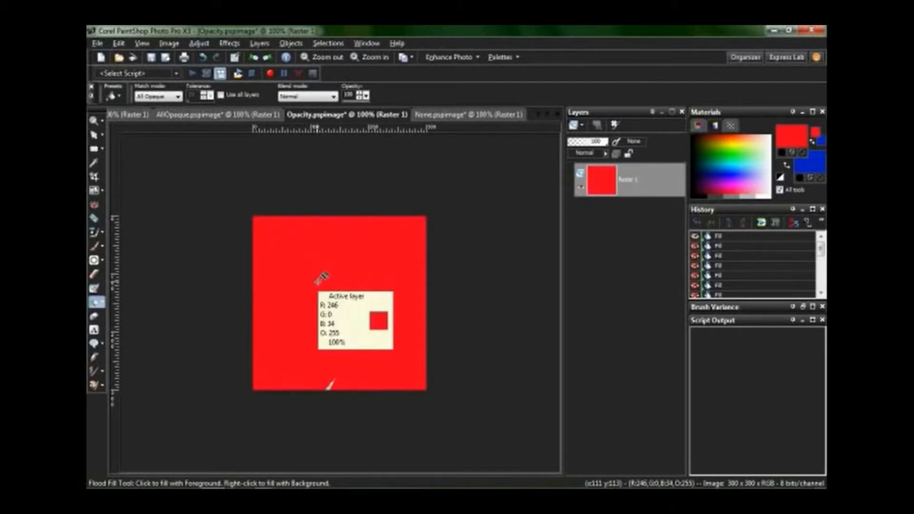
pyautogui.hotkey('ctrl', 'z')
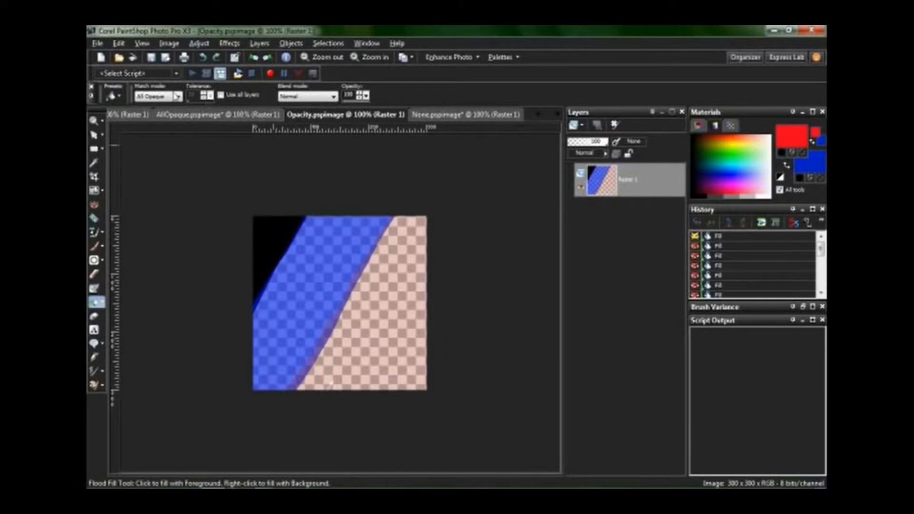
# Set the match mode to Opacity and flood-fill the blue band, the pale pink area and the black corner with red
pyautogui.click(177, 96)
pyautogui.click(162, 153)
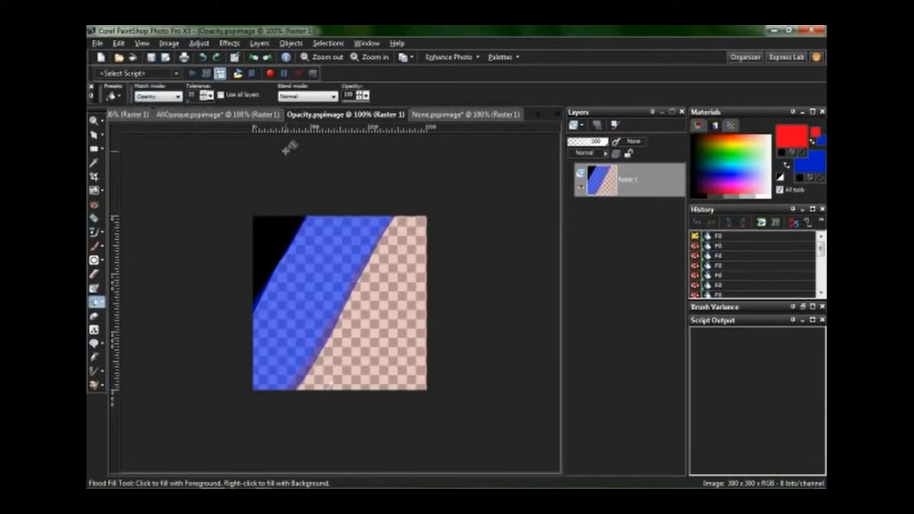
pyautogui.click(315, 268)
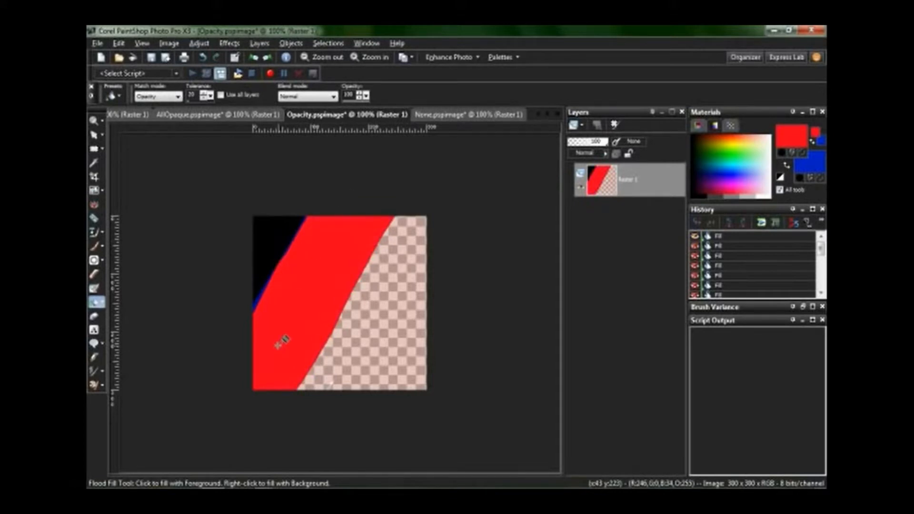
pyautogui.click(404, 324)
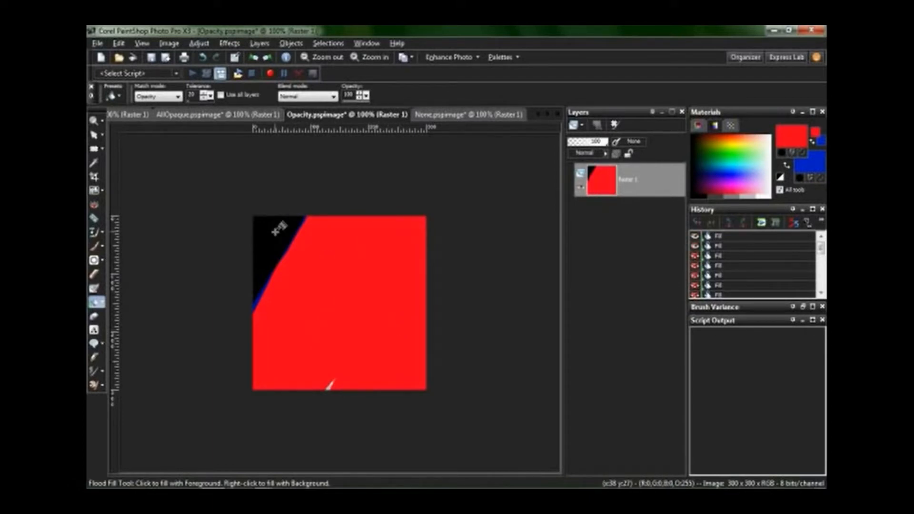
pyautogui.click(279, 228)
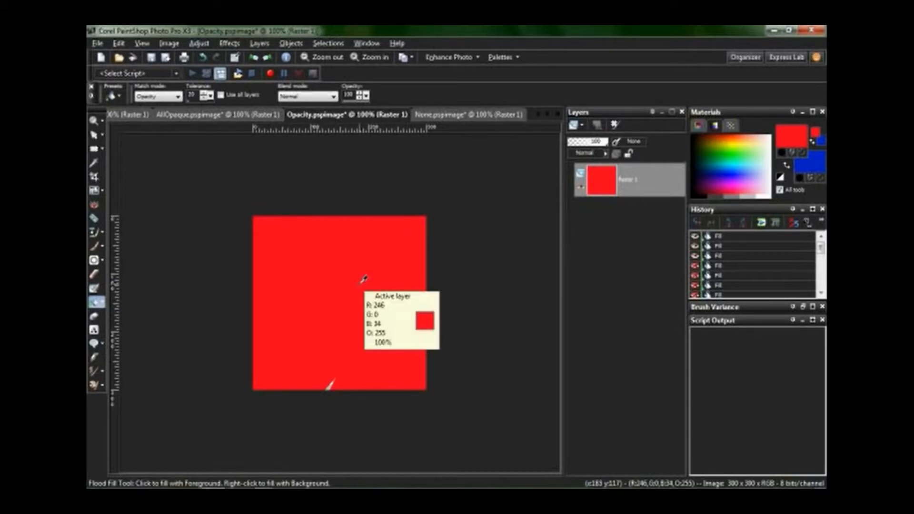
# Undo the three red fills in Opacity.pspimage
pyautogui.hotkey('ctrl', 'z')
pyautogui.hotkey('ctrl', 'z')
pyautogui.hotkey('ctrl', 'z')
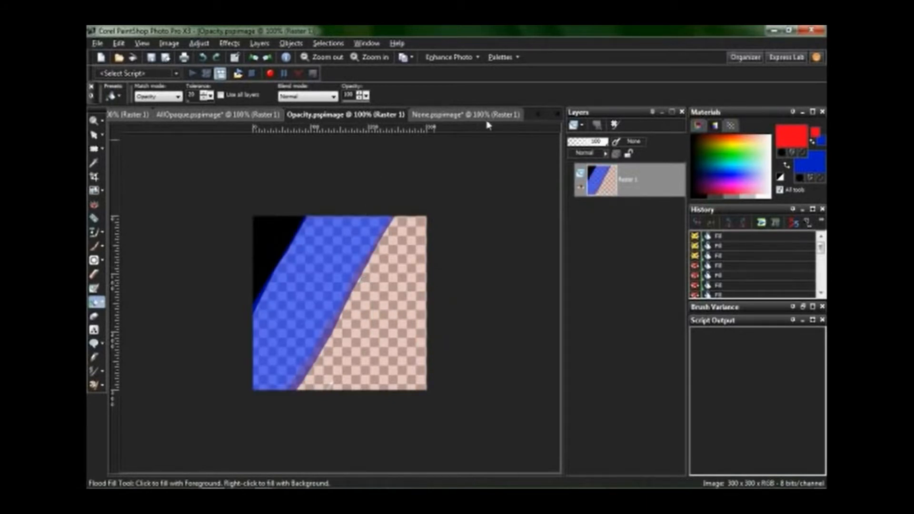
# Switch to the None.pspimage document, try flood-filling Raster 1 with red in Opacity match mode, and undo the fill
pyautogui.click(455, 116)
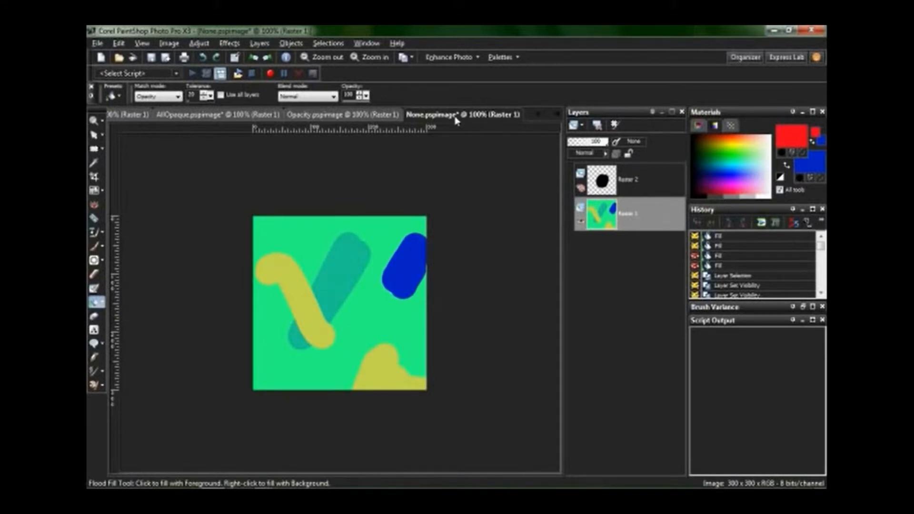
pyautogui.click(313, 351)
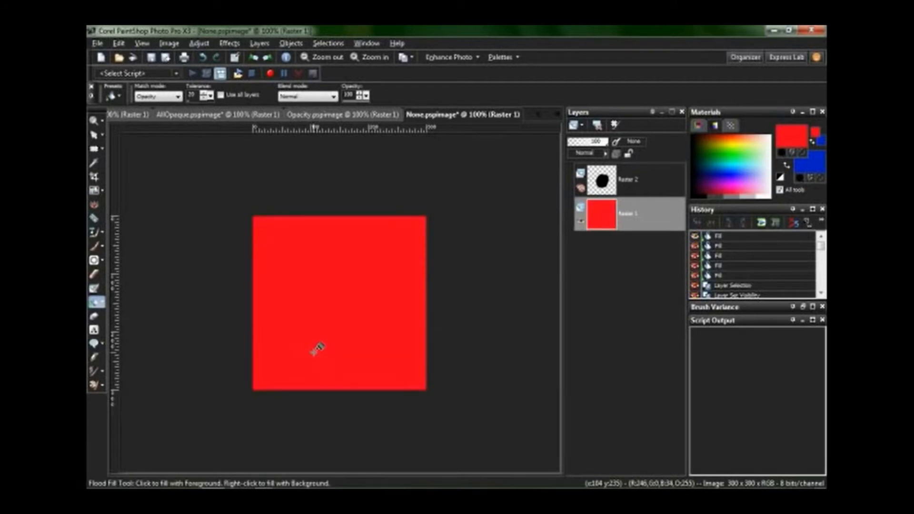
pyautogui.hotkey('ctrl', 'z')
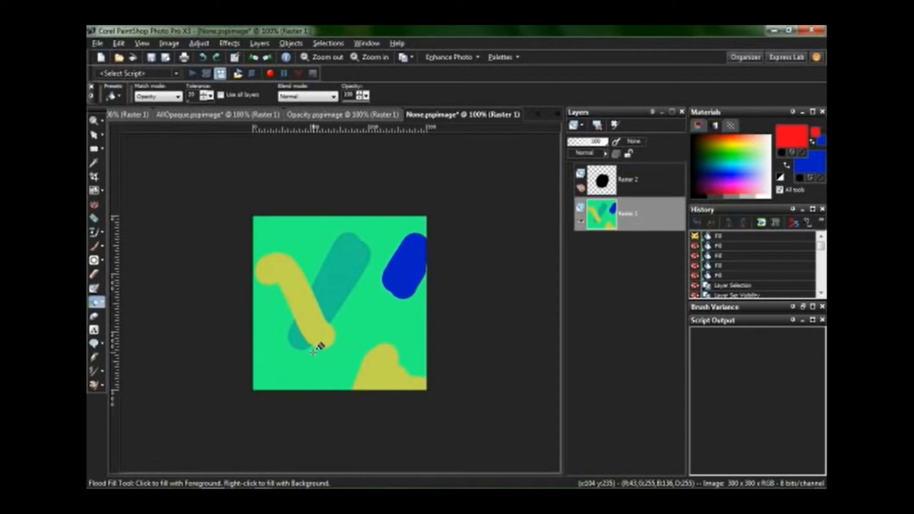
# Set the match mode to None, hide the Raster 1 layer and show the Raster 2 layer
pyautogui.click(171, 97)
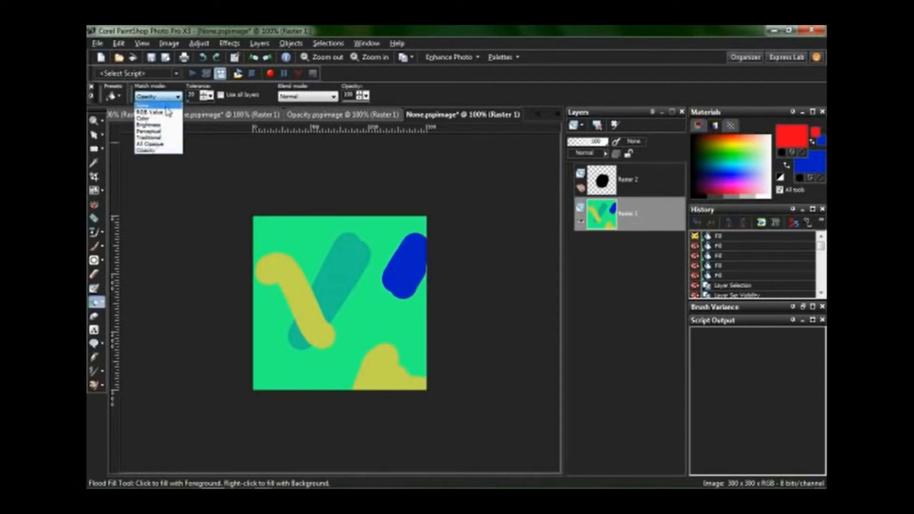
pyautogui.click(151, 102)
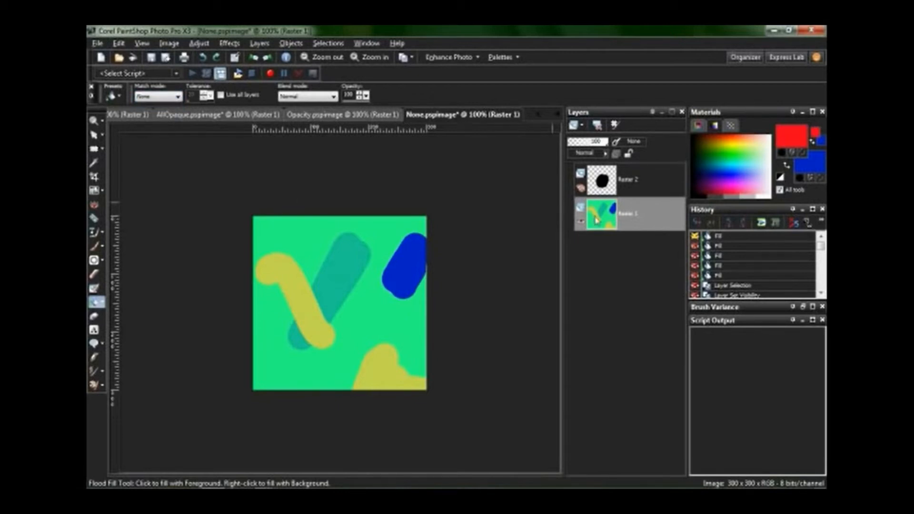
pyautogui.click(580, 222)
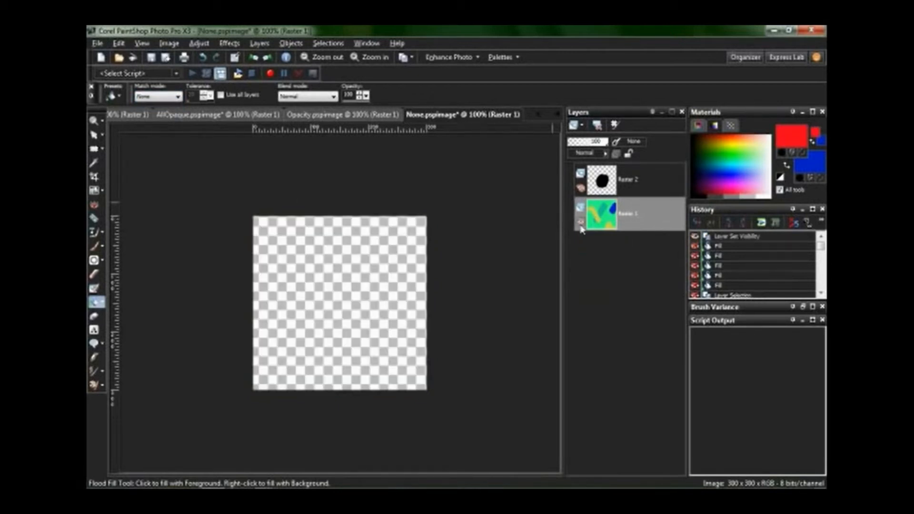
pyautogui.click(580, 187)
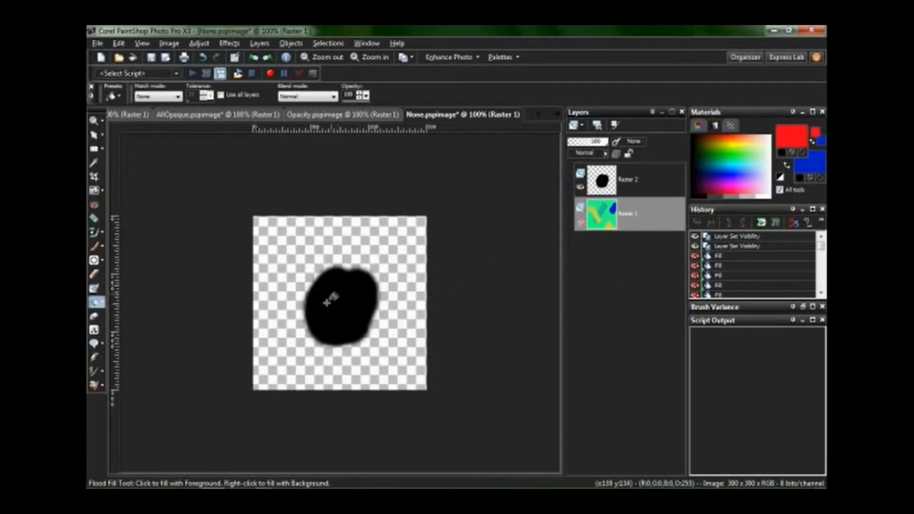
# Try flood-filling at the black blob with red on Raster 1 and again with Raster 2 active, undoing each fill
pyautogui.click(342, 305)
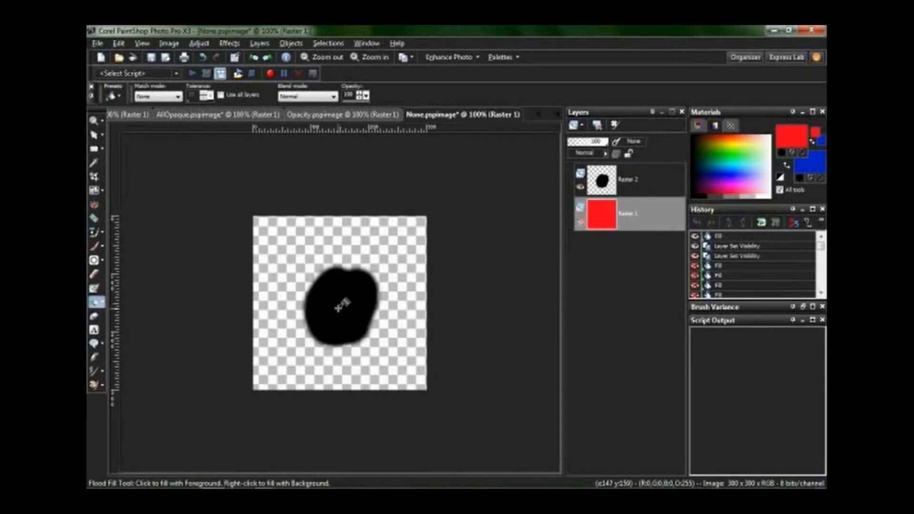
pyautogui.hotkey('ctrl', 'z')
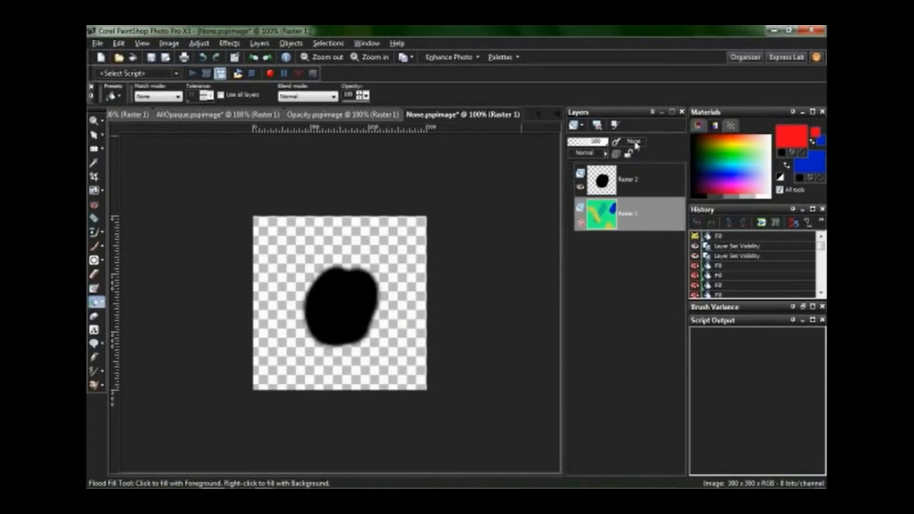
pyautogui.click(637, 180)
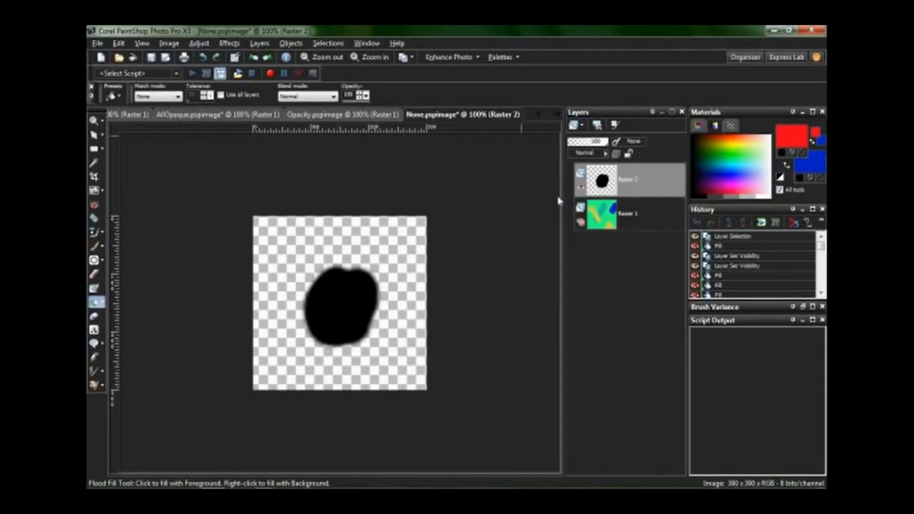
pyautogui.click(352, 292)
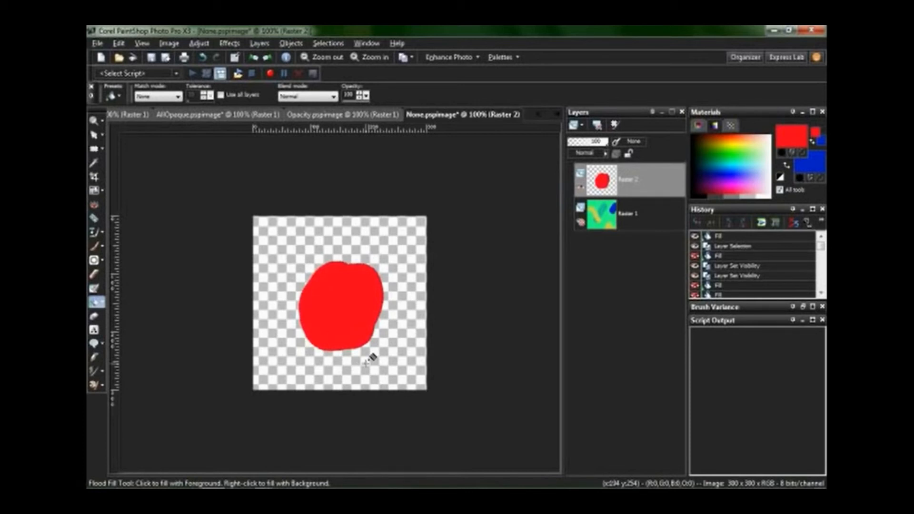
pyautogui.hotkey('ctrl', 'z')
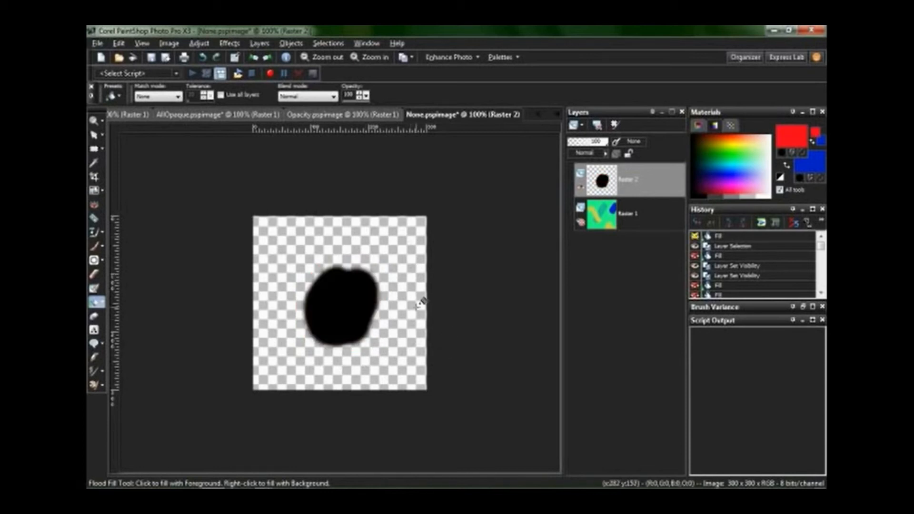
# Flood-fill the transparent area around the black blob and the blob itself with red on Raster 2
pyautogui.click(413, 336)
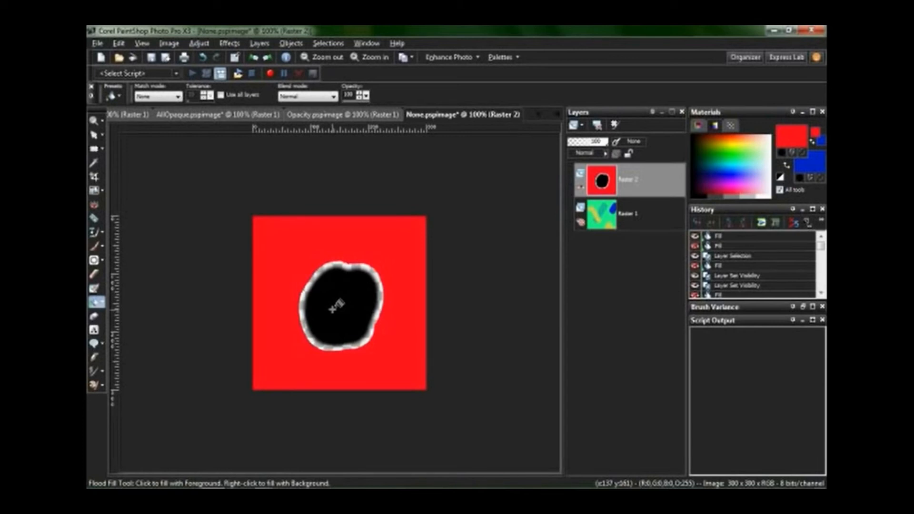
pyautogui.click(336, 305)
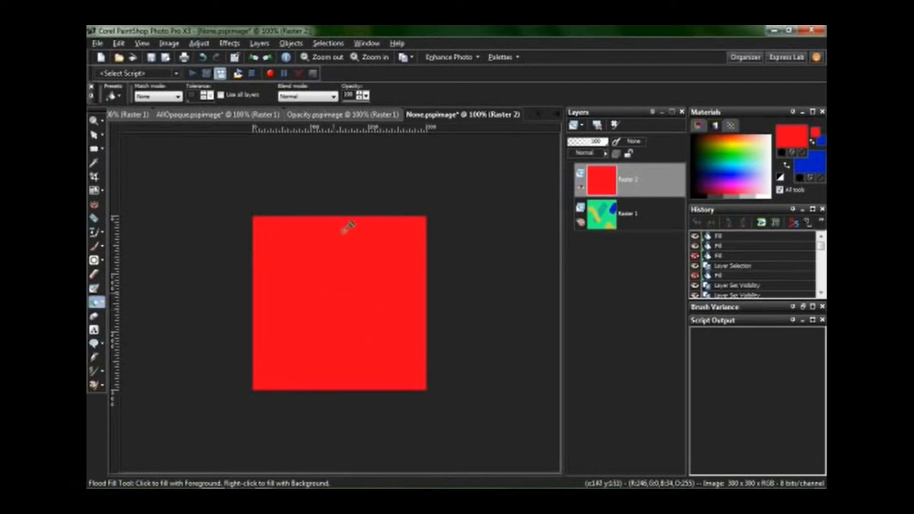
# Switch to the Perceptual.pspimage document and set the Flood Fill match mode to RGB Value
pyautogui.click(156, 118)
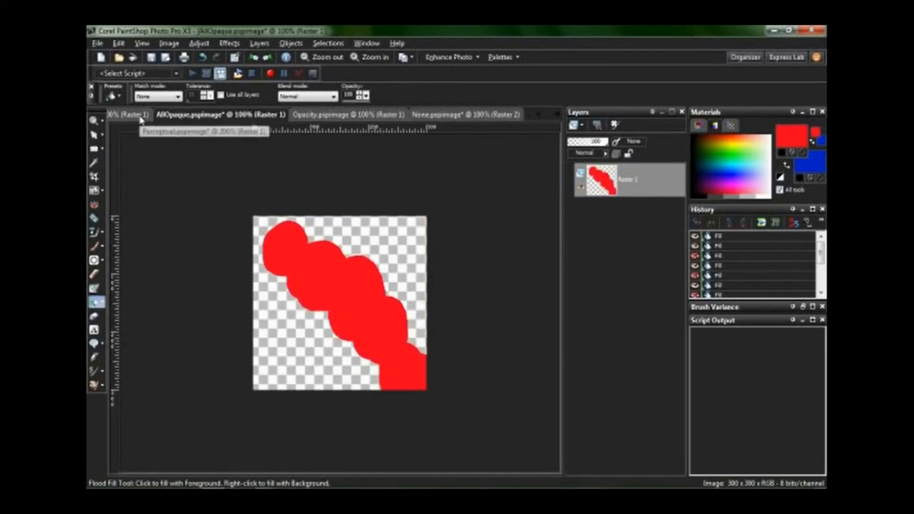
pyautogui.click(136, 115)
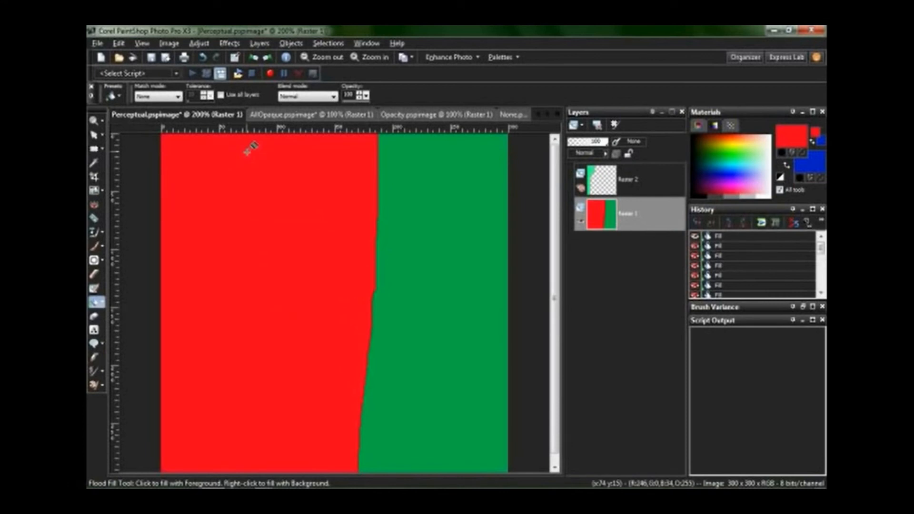
pyautogui.click(161, 96)
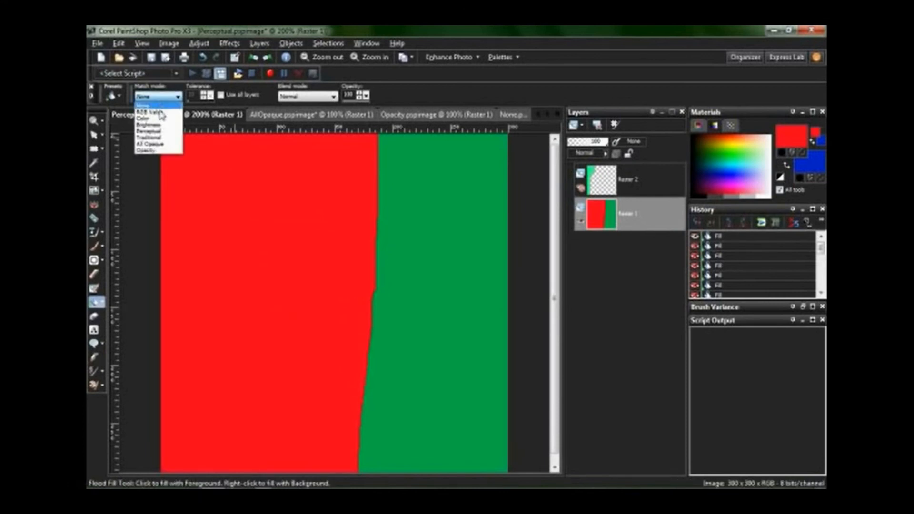
pyautogui.click(162, 112)
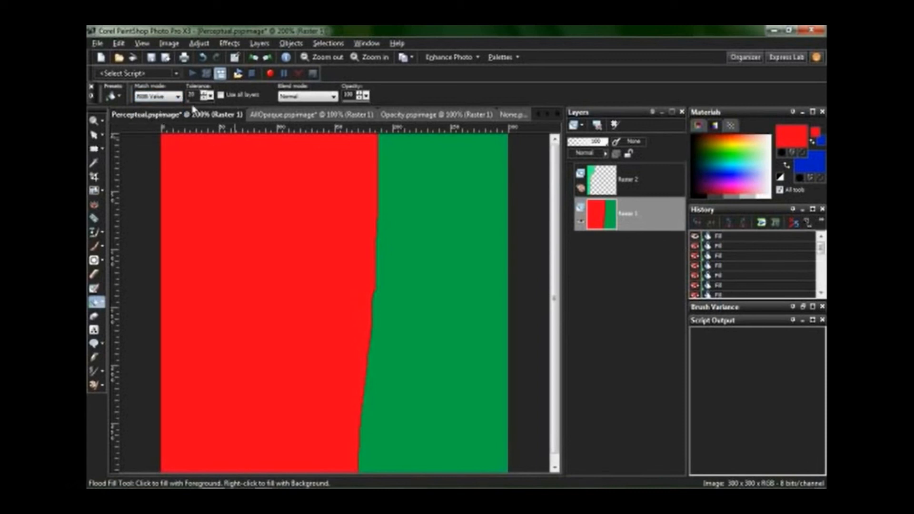